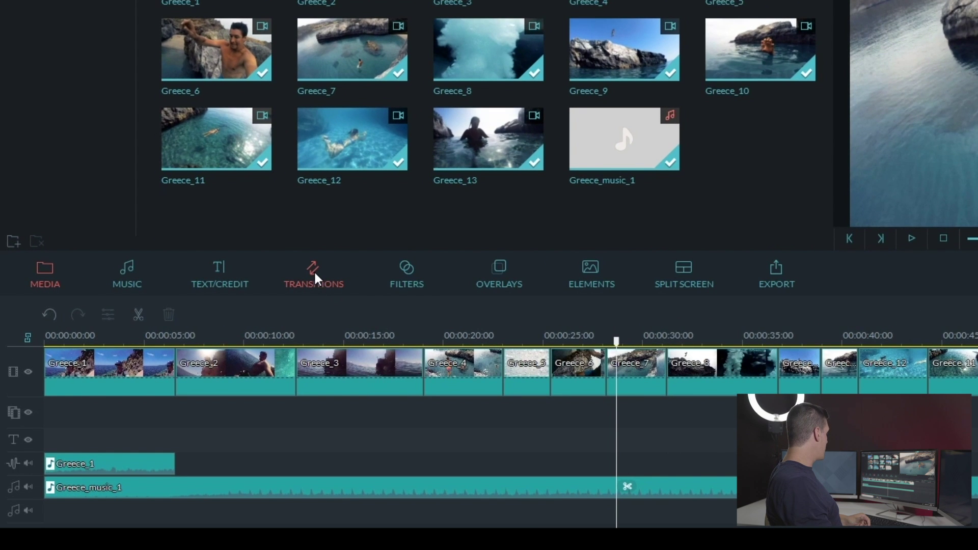
- Search the transitions for 'zoom' and narrow the list to the Warp > Zoom subcategory
click(314, 273)
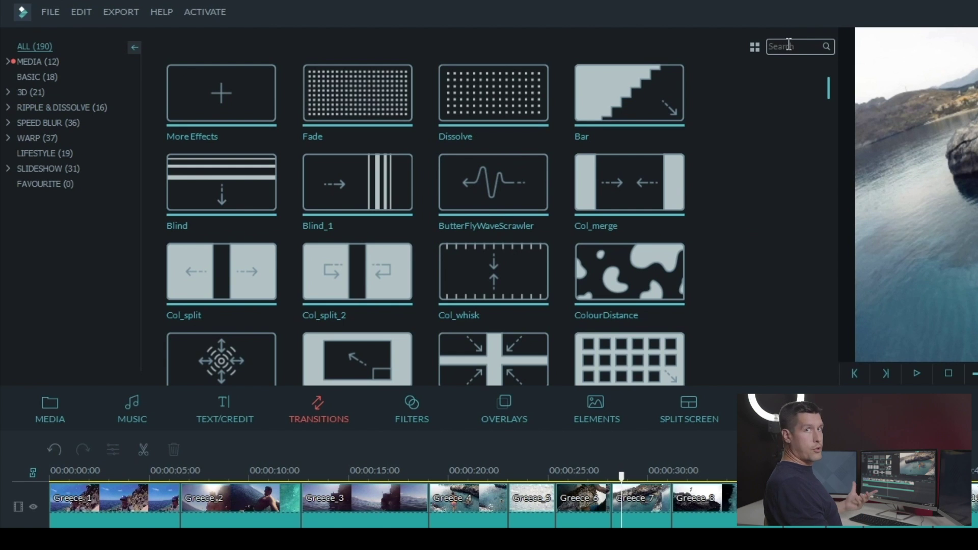
click(789, 45)
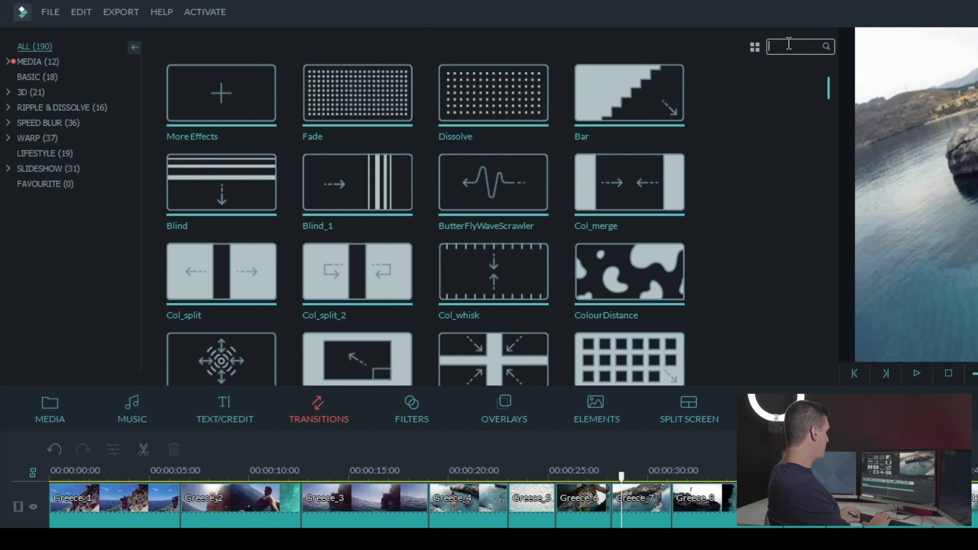
text(zoom)
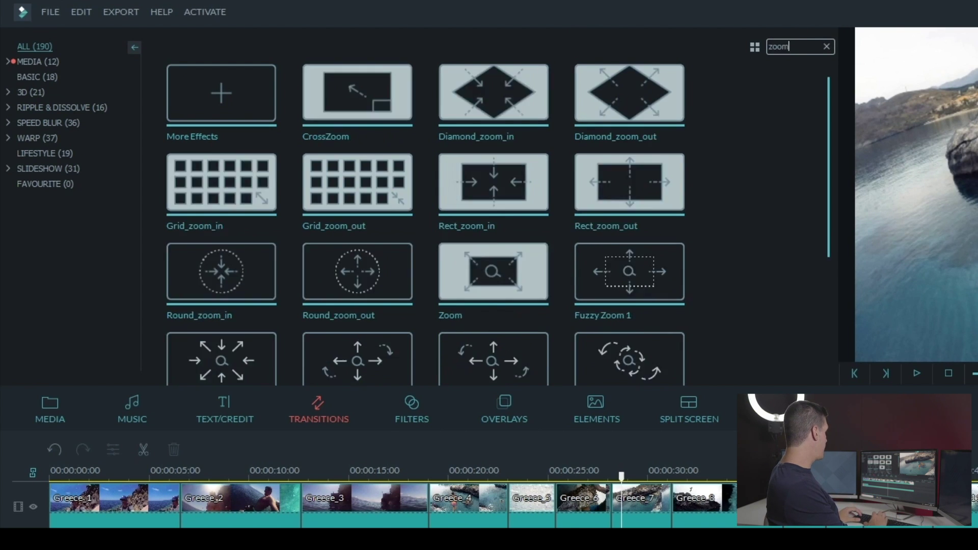
click(7, 138)
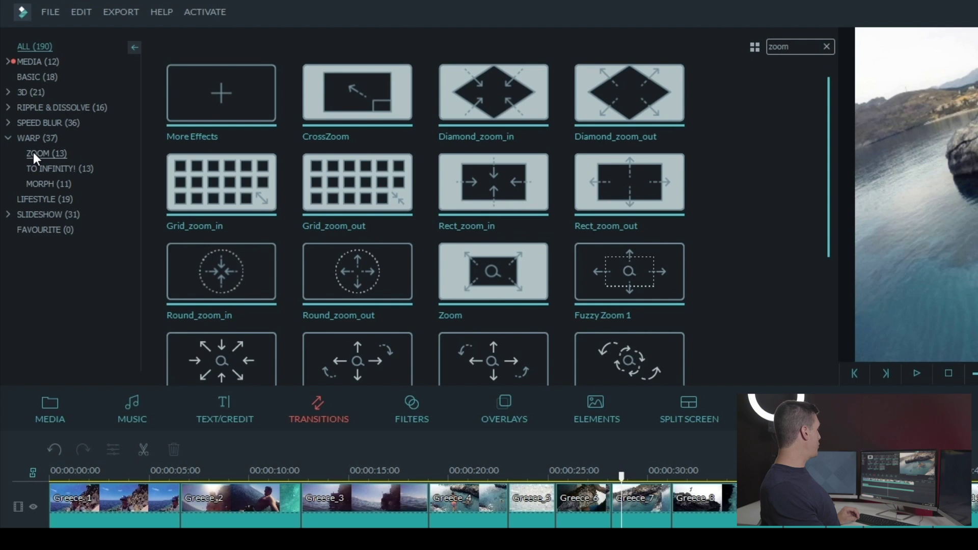
click(32, 151)
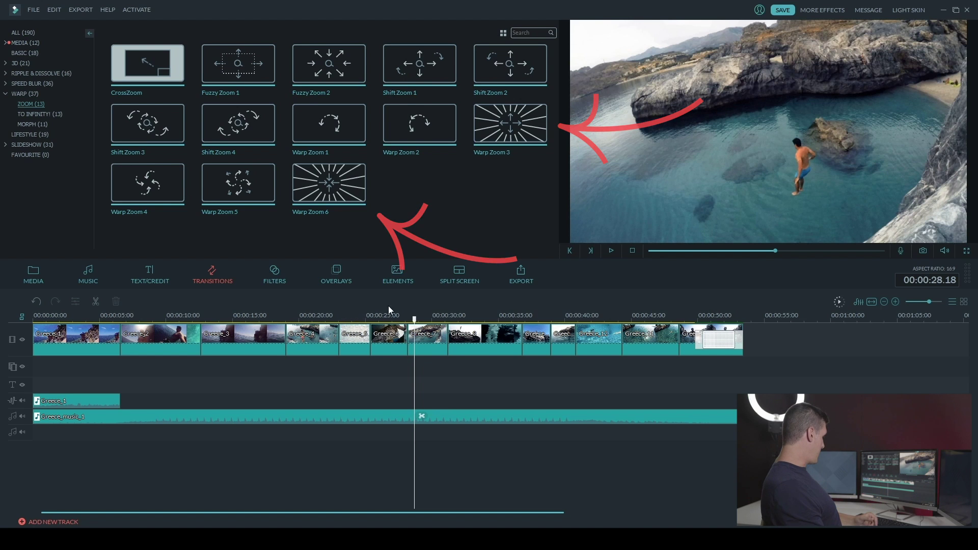
- Scrub the playhead back to the cut between Greece_2 and Greece_3
drag(415, 316, 213, 316)
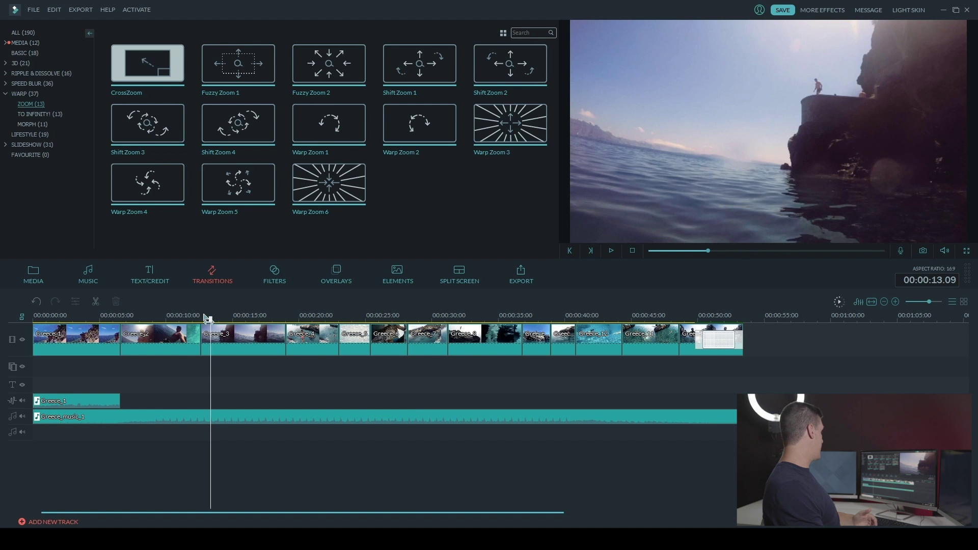
drag(209, 319, 188, 321)
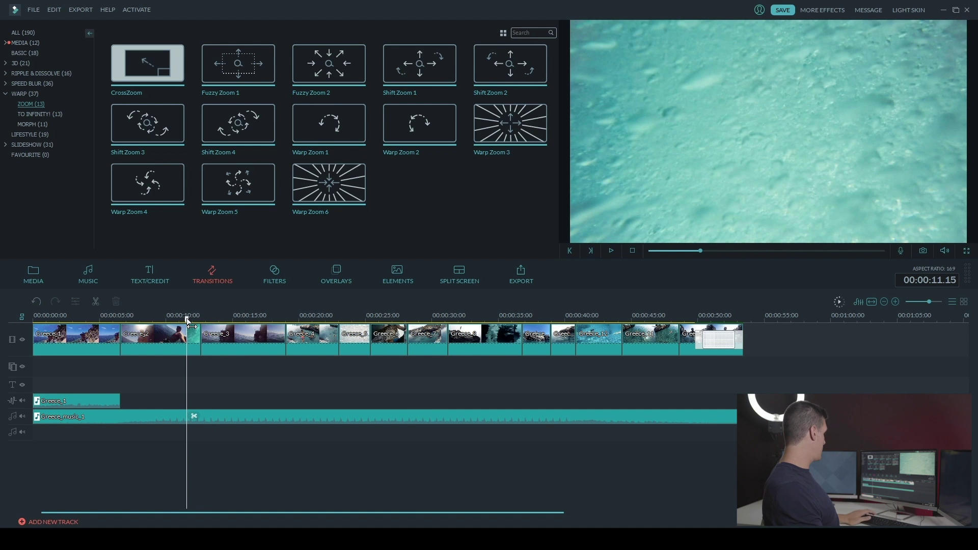
mouse_move(187, 320)
mouse_down()
mouse_move(211, 316)
mouse_move(193, 320)
mouse_up()
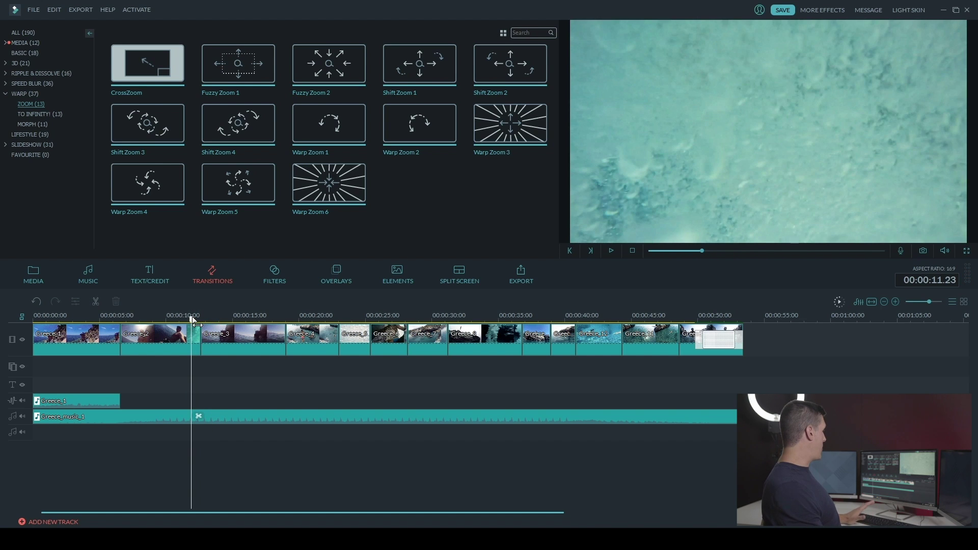
- Preview Warp Zoom 6 and Warp Zoom 3, then drop Warp Zoom 3 onto the Greece_2/Greece_3 cut
click(354, 194)
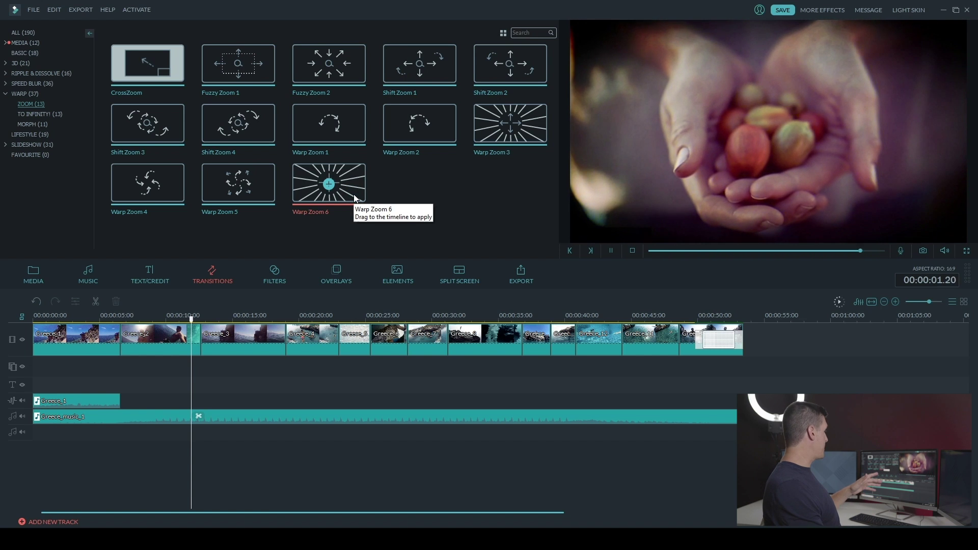
click(493, 137)
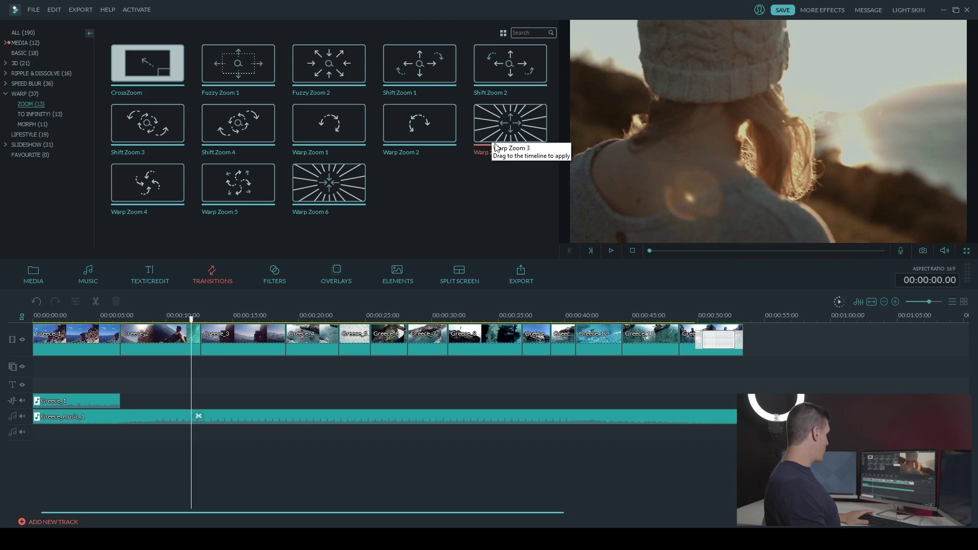
drag(487, 137, 279, 348)
drag(211, 343, 211, 343)
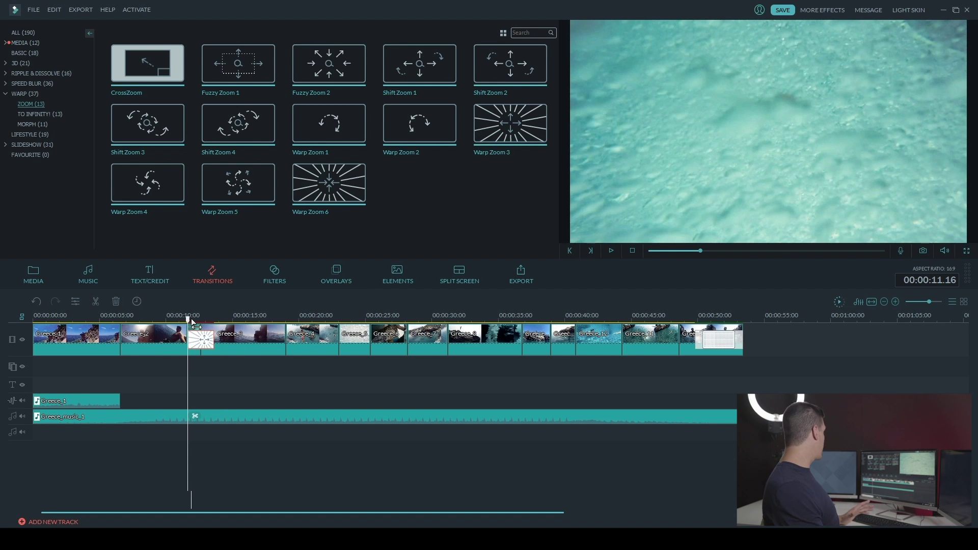
- Play back the new Warp Zoom 3 transition from just before the cut
drag(189, 319, 161, 326)
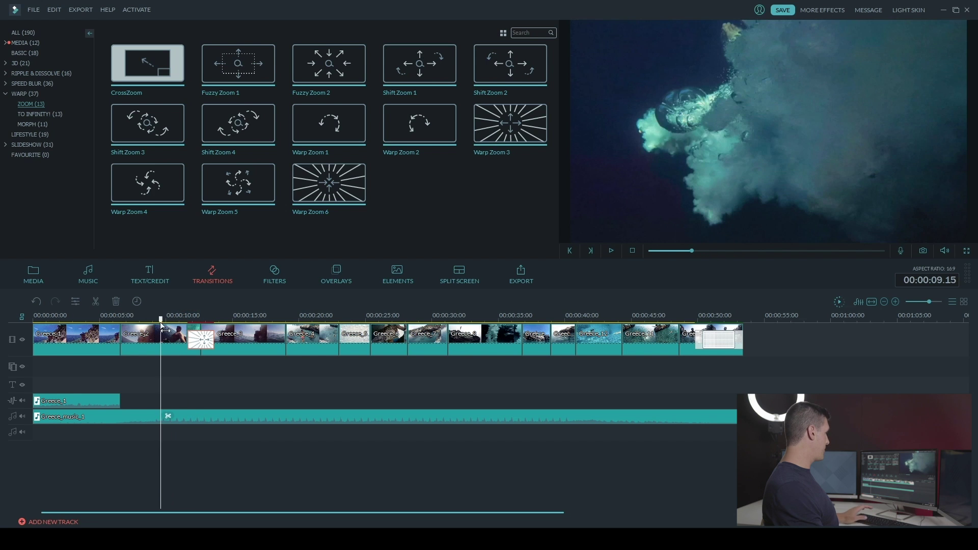
key(space)
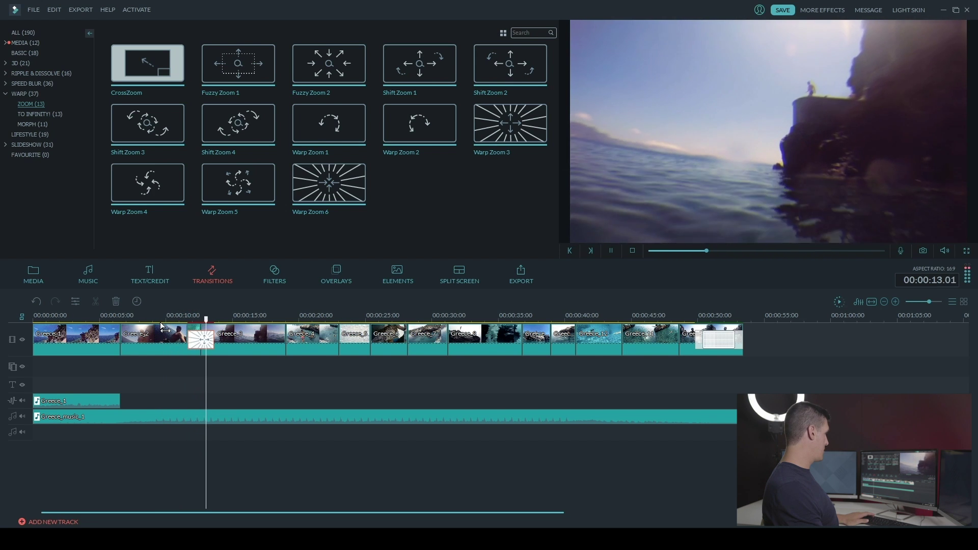
key(space)
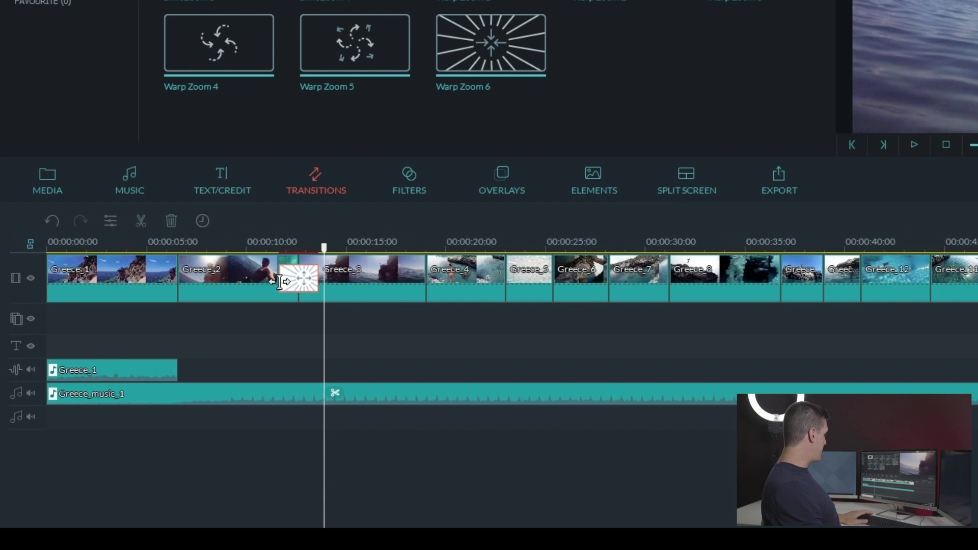
- Trim the Warp Zoom 3 transition to 00:00:01:01 and replay it
drag(280, 282, 290, 281)
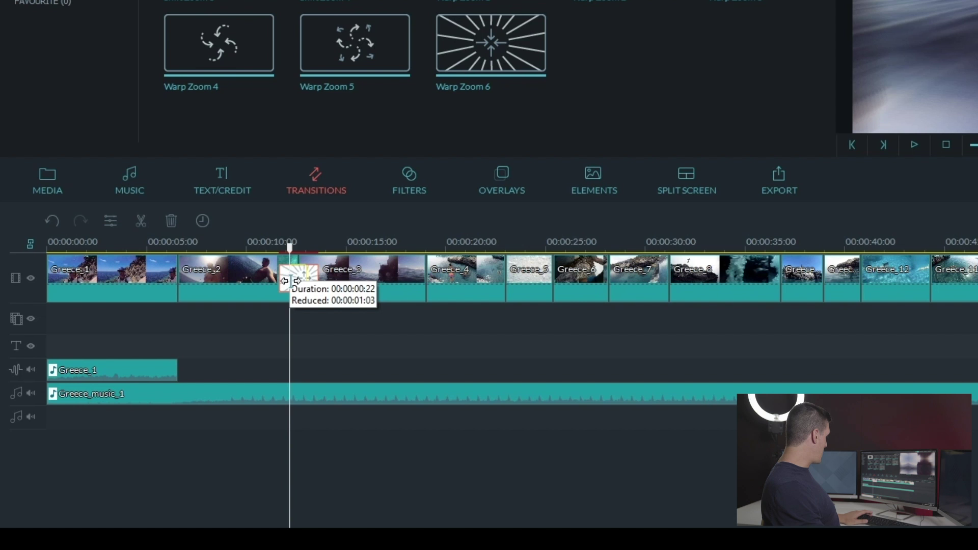
drag(290, 281, 289, 281)
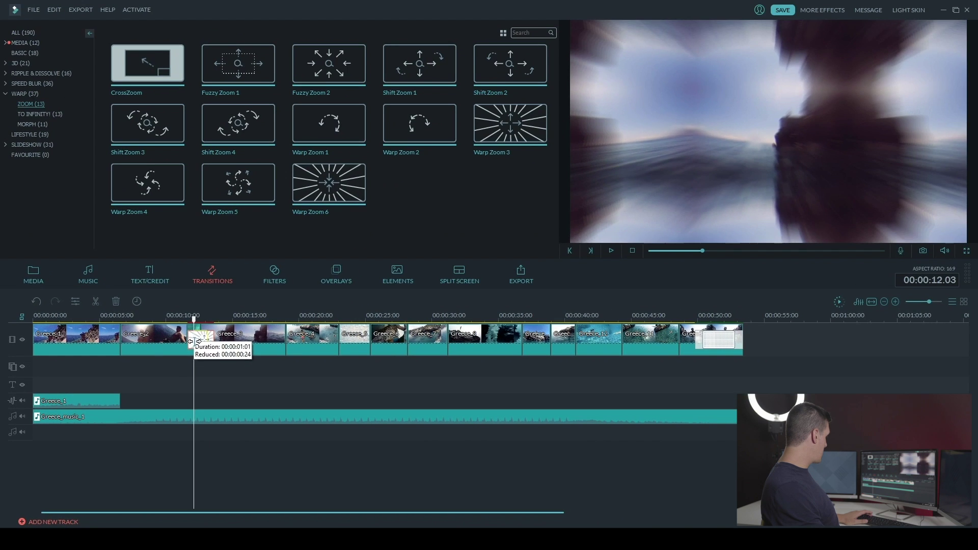
drag(191, 341, 174, 319)
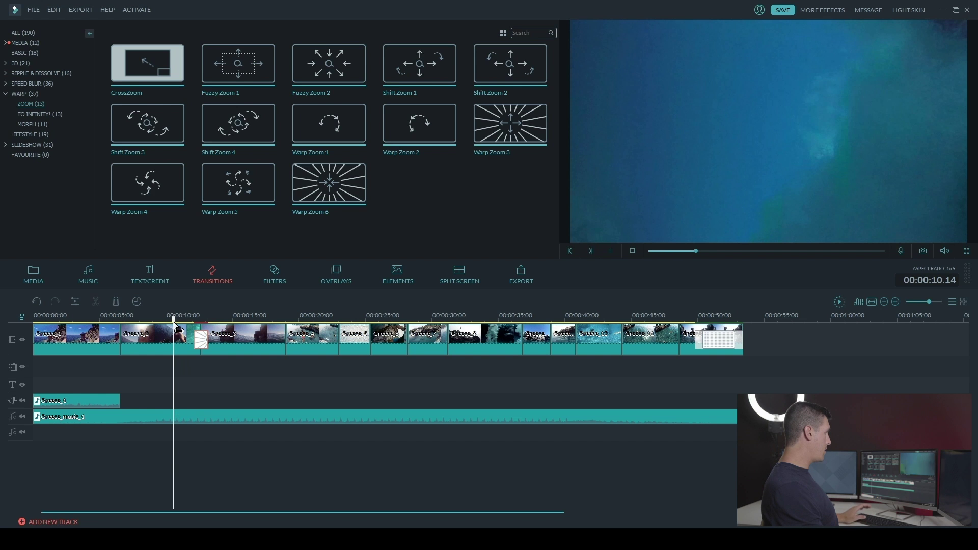
key(space)
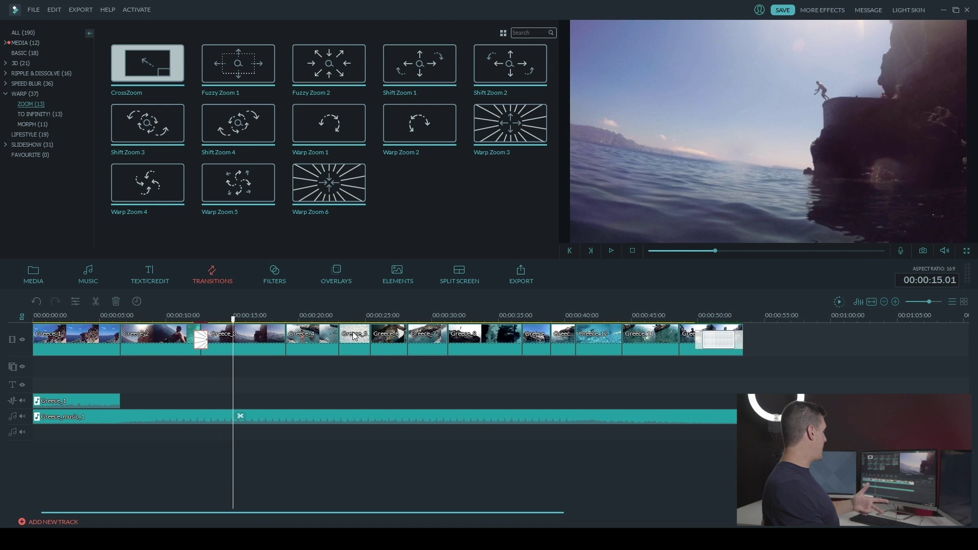
- Drop a second Warp Zoom 3 onto the Greece_4/Greece_5 cut near 00:00:22 and preview it
drag(351, 322, 302, 323)
key(space)
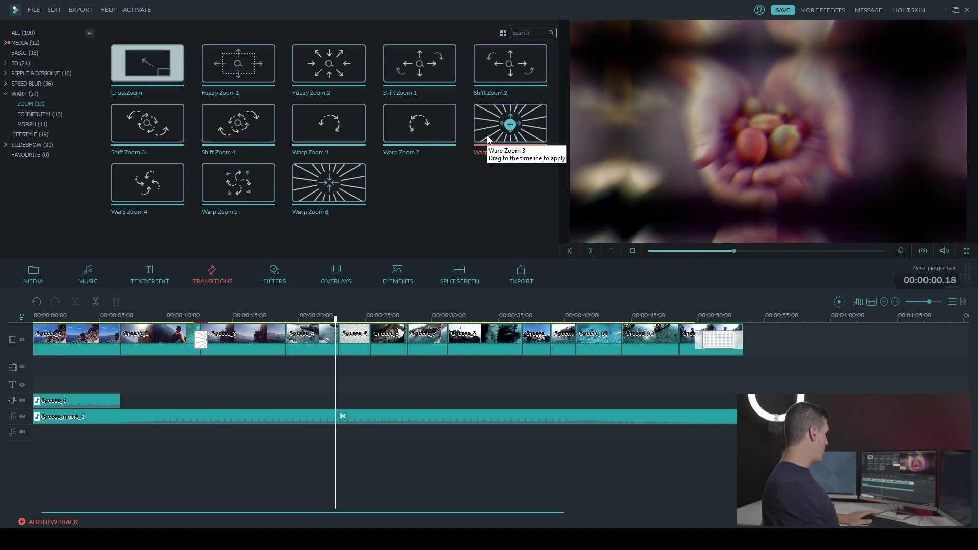
drag(487, 136, 333, 339)
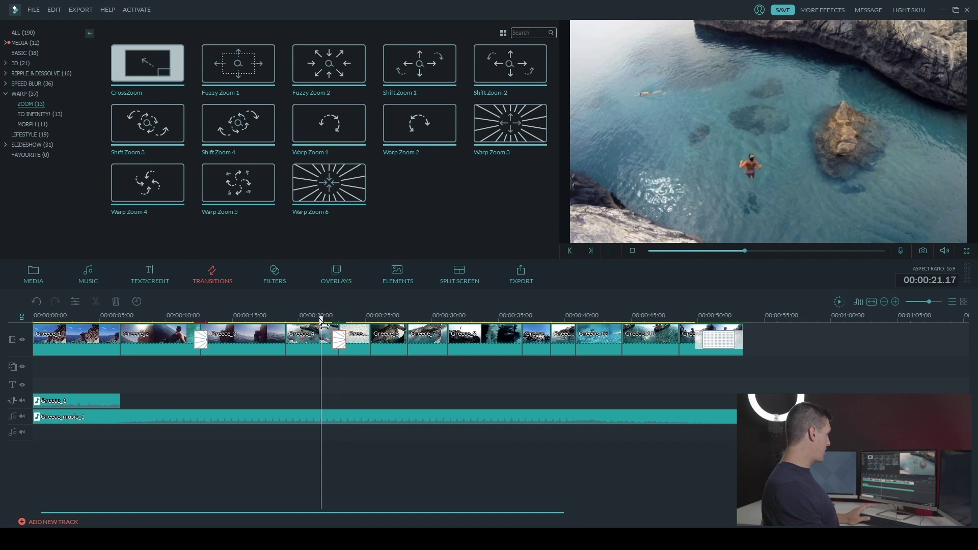
key(space)
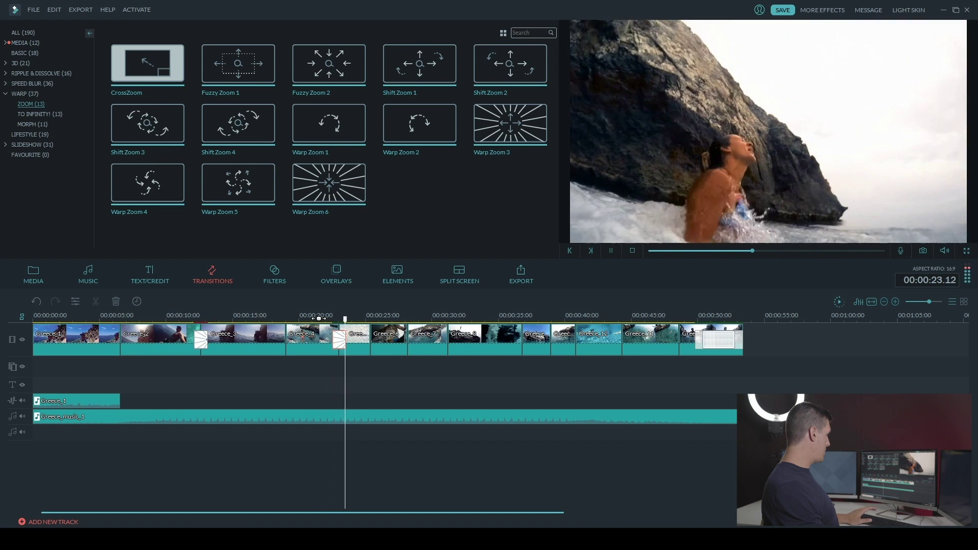
key(space)
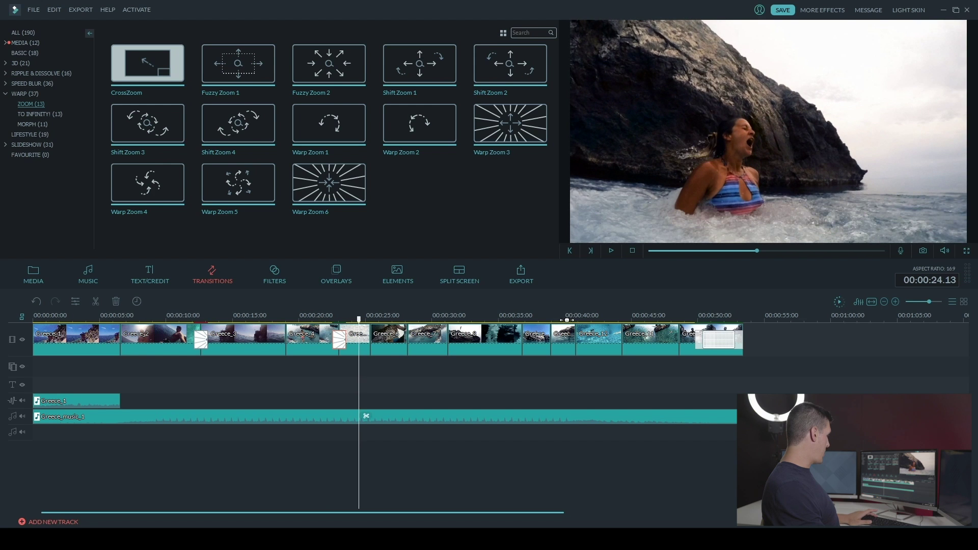
drag(567, 322, 517, 331)
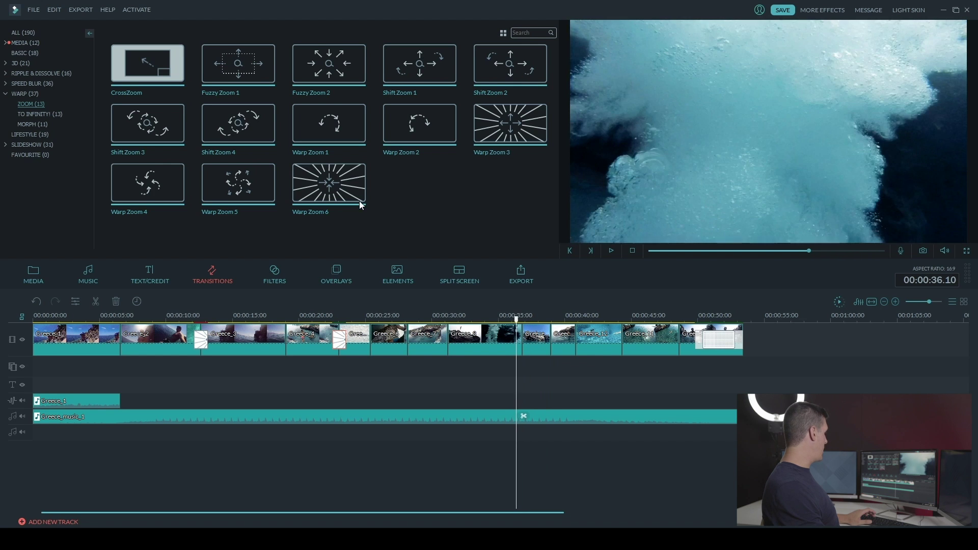
- Preview Warp Zoom 6 and place it on the Greece_8/Greece_9 cut near 00:00:35
click(353, 191)
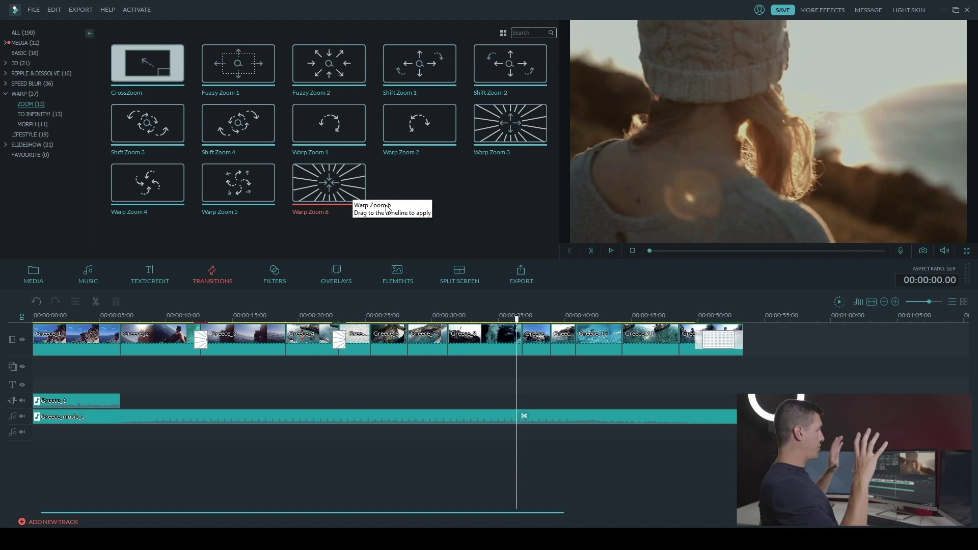
mouse_move(358, 196)
drag(358, 196, 473, 311)
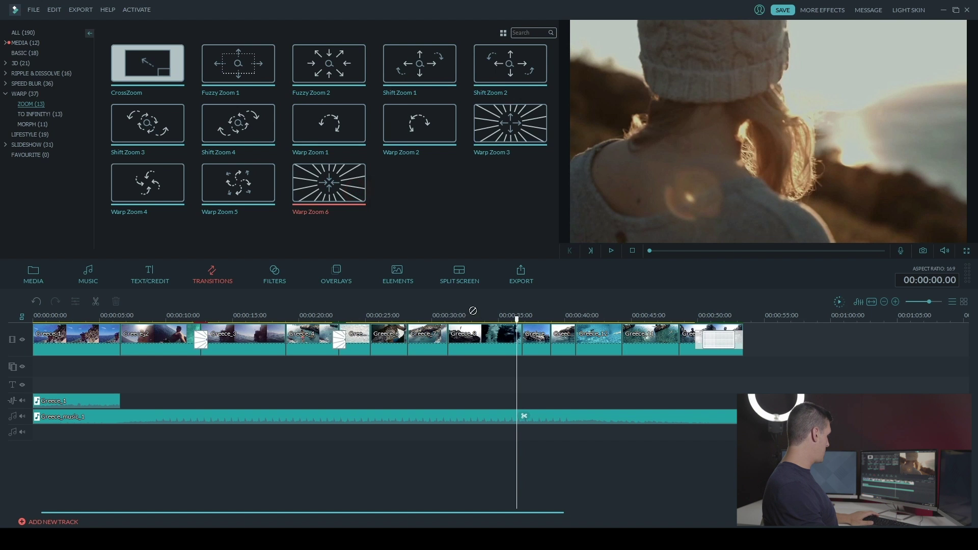
drag(518, 338, 520, 340)
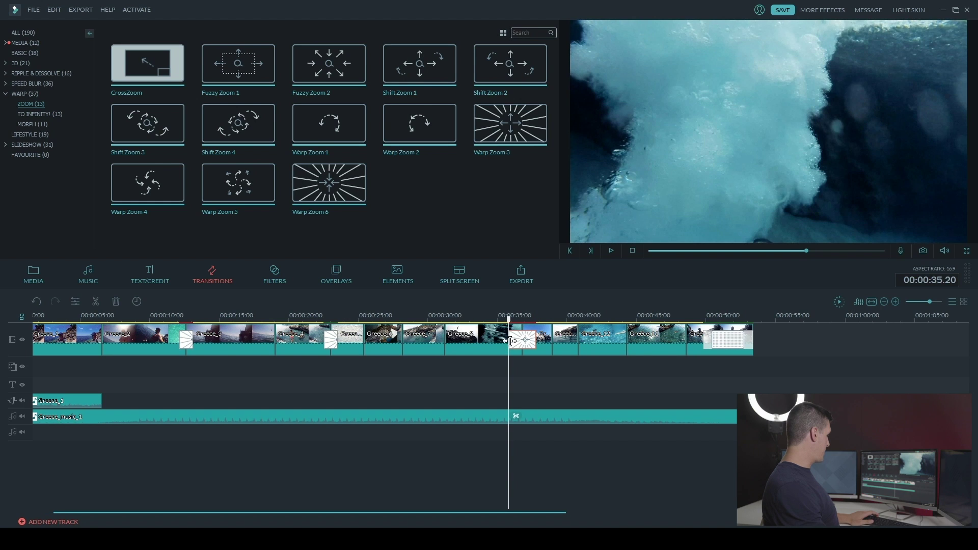
- Trim the Warp Zoom 6 transition to 00:00:00:22 and play it back
drag(510, 340, 513, 340)
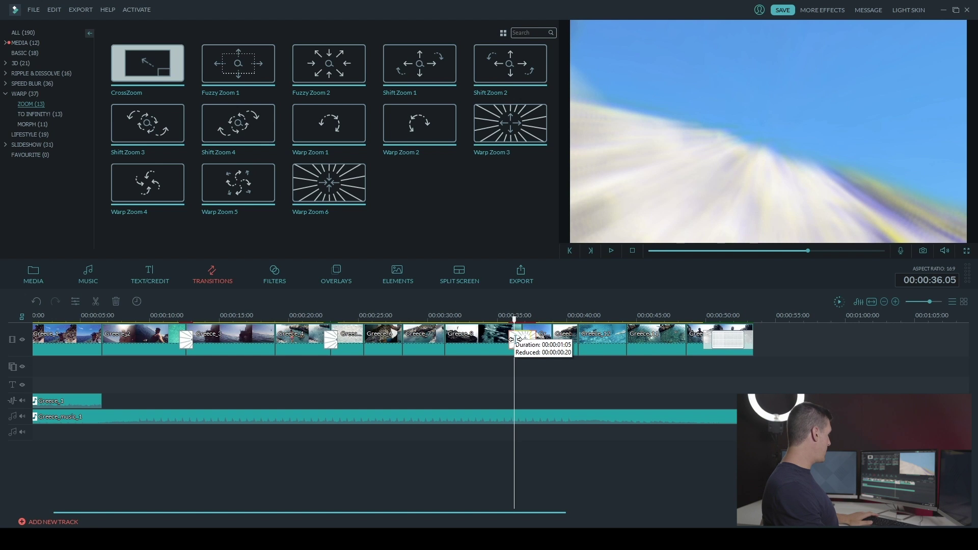
drag(514, 340, 513, 334)
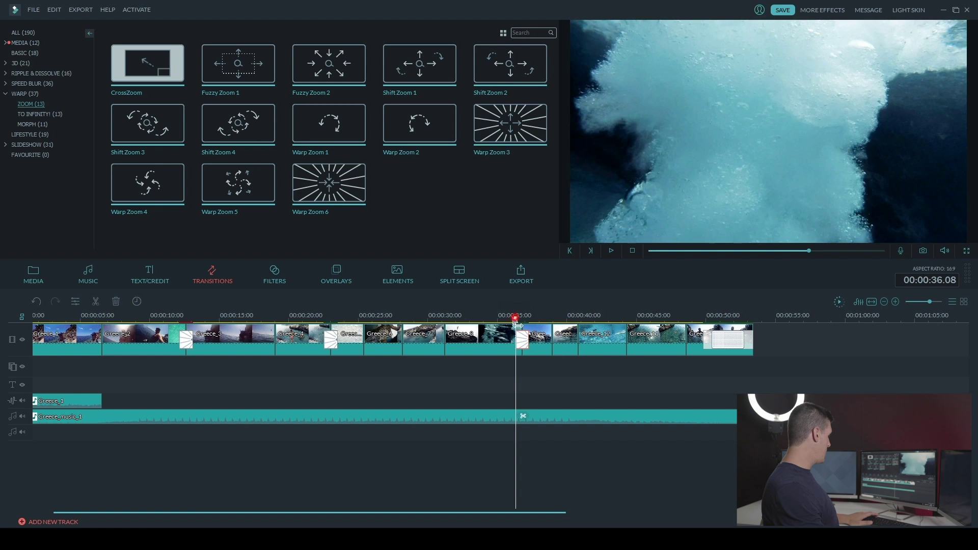
click(500, 318)
key(space)
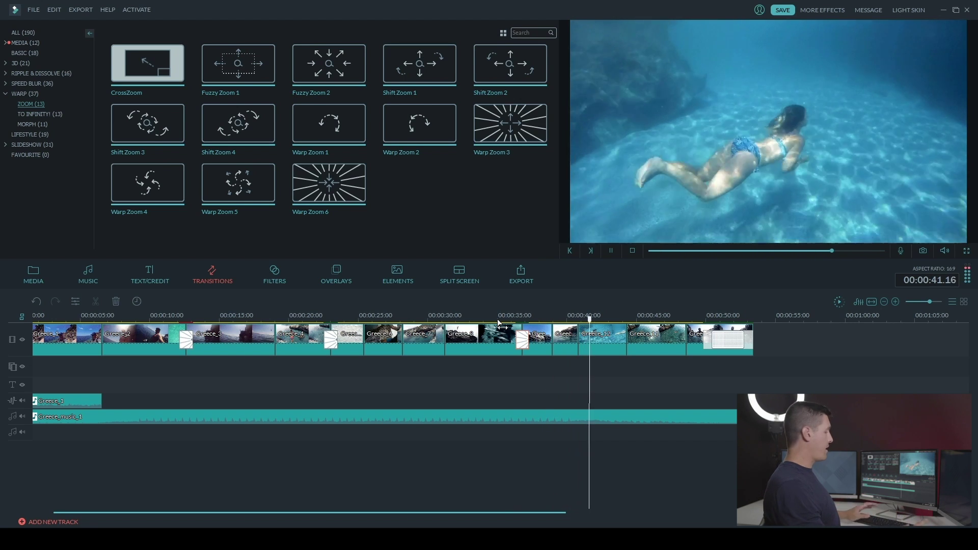
key(space)
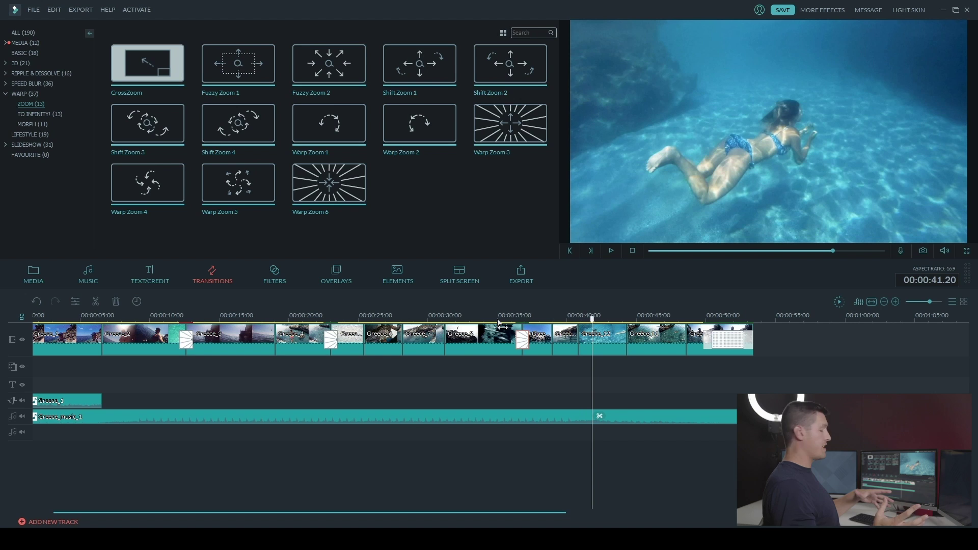